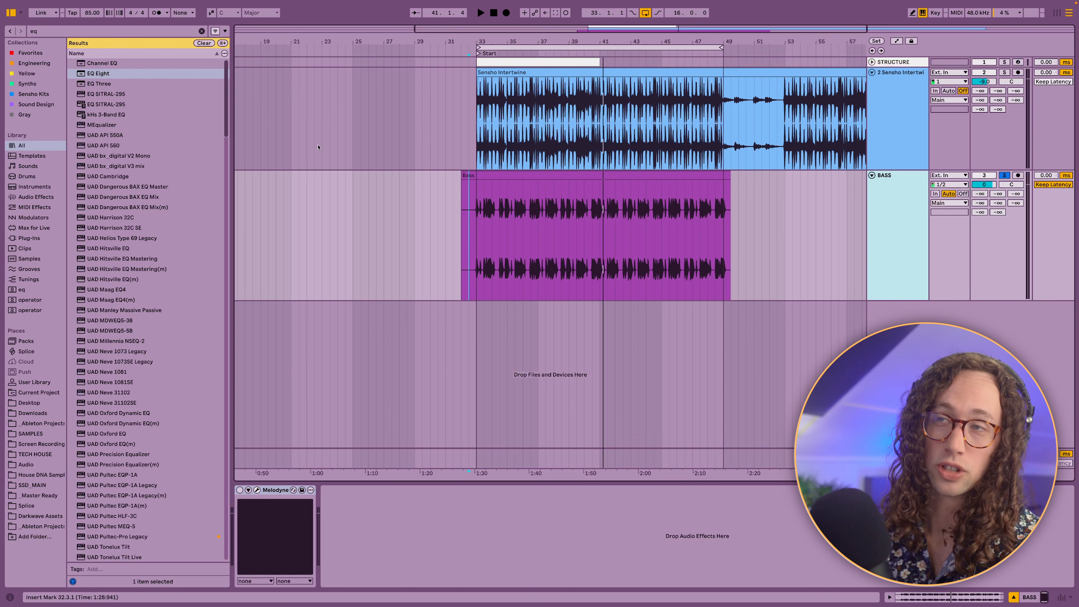
Step: Add EQ Eight to the bass track and cut band 3 by about 5 dB near 92 Hz with a Q of 1.52
{"action": "double_click", "coordinate": [98, 74]}
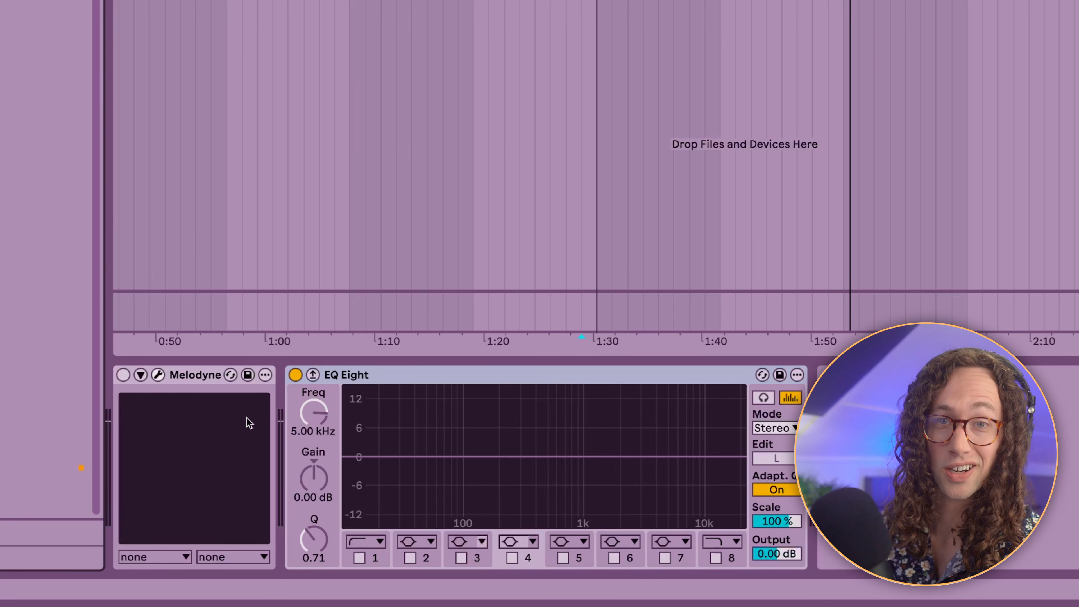
{"action": "left_click", "coordinate": [463, 558]}
{"action": "left_click_drag", "start_coordinate": [582, 457], "coordinate": [454, 464]}
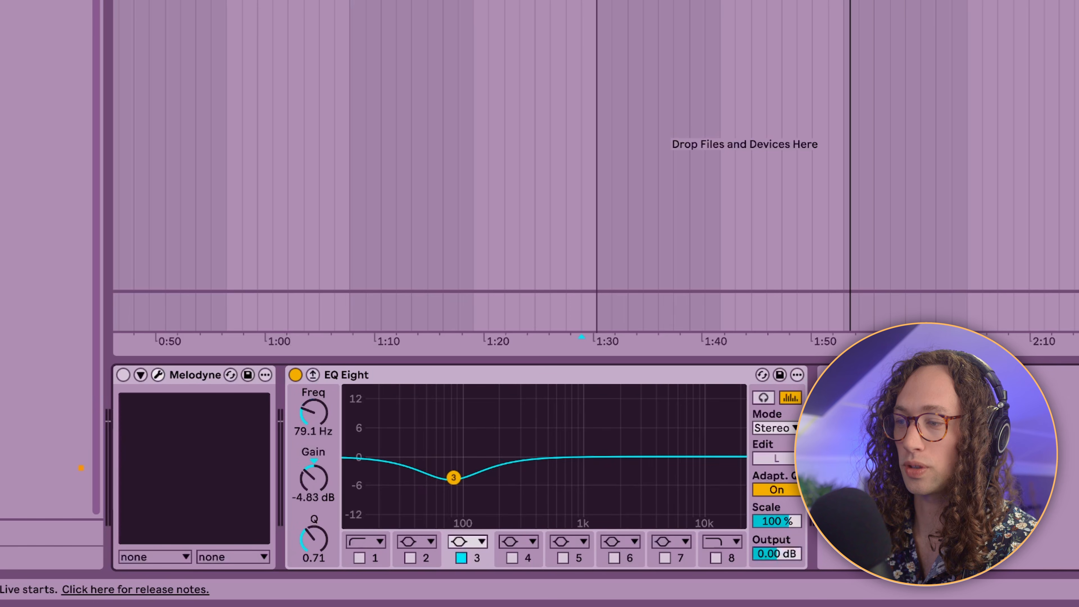
{"action": "key", "text": "space"}
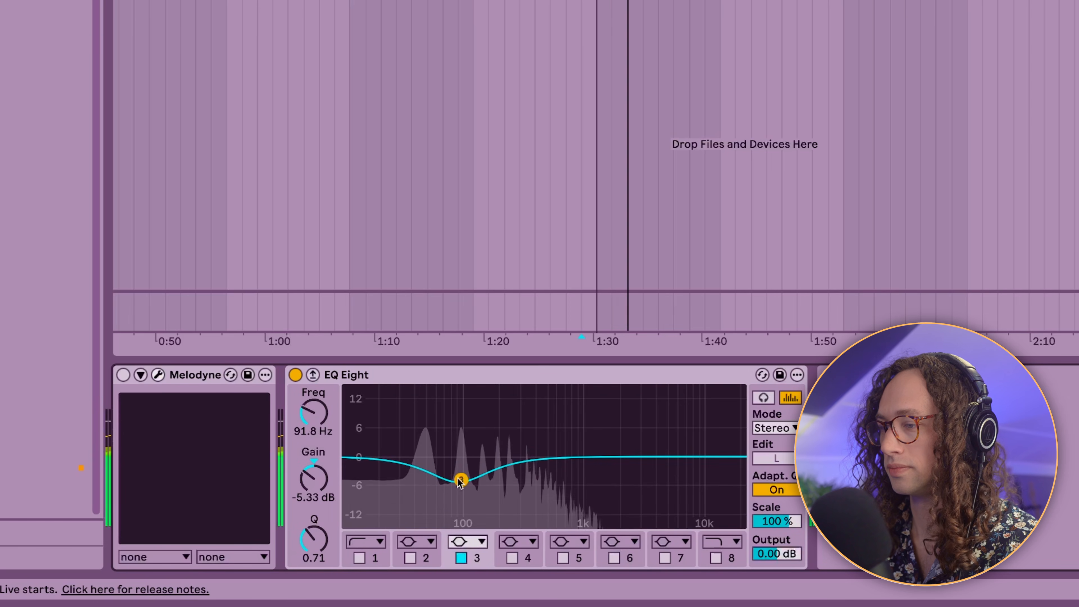
{"action": "left_click_drag", "start_coordinate": [322, 542], "coordinate": [322, 525]}
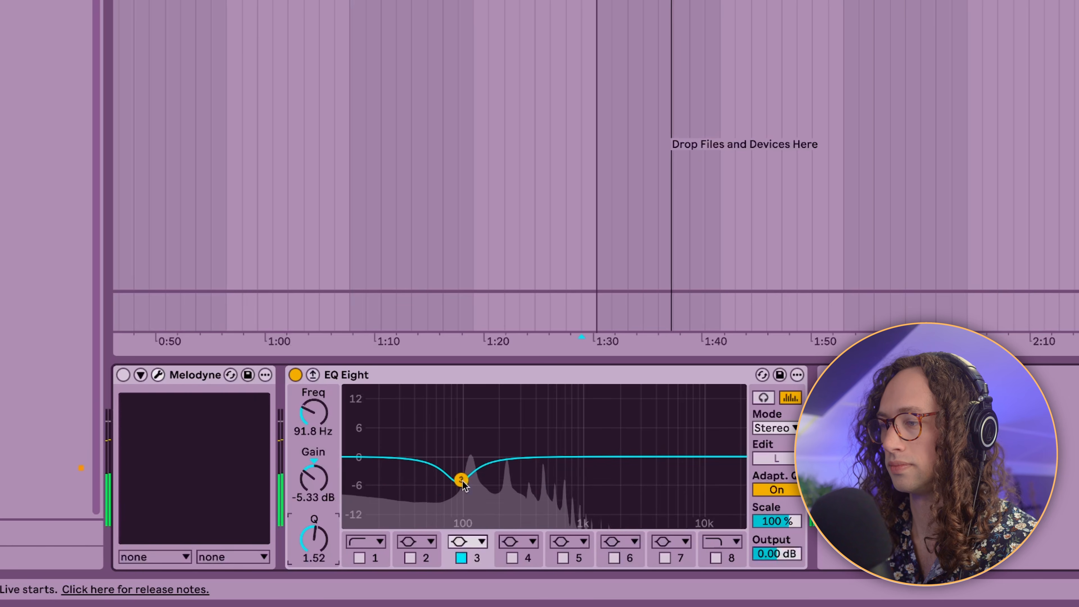
{"action": "left_click_drag", "start_coordinate": [461, 480], "coordinate": [468, 491]}
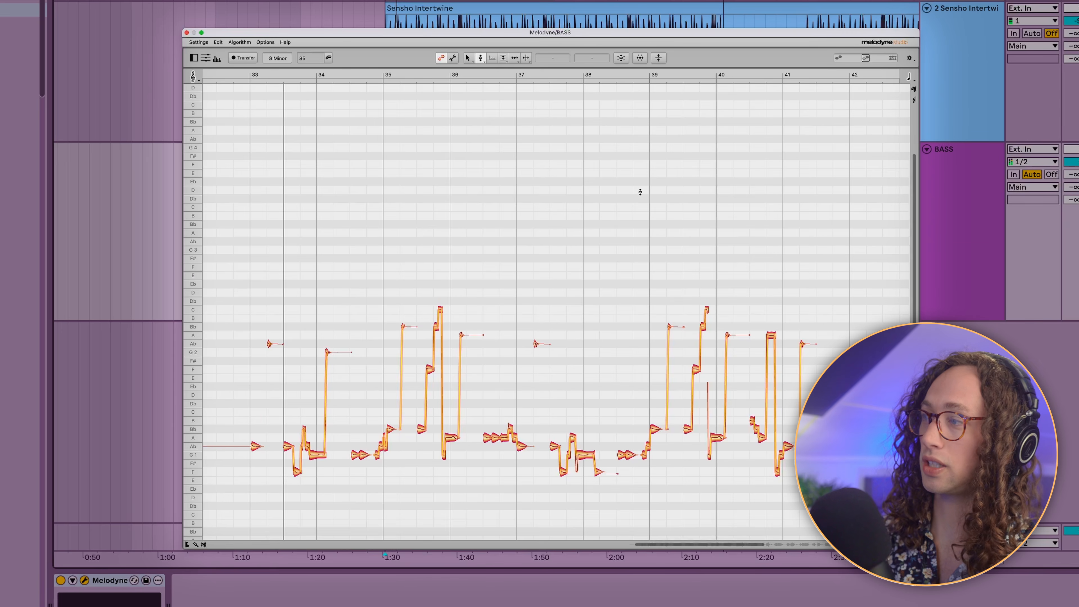
Step: Select all bass notes in Melodyne, raise their formants by 403 ct and start playback
{"action": "key", "text": "super+a"}
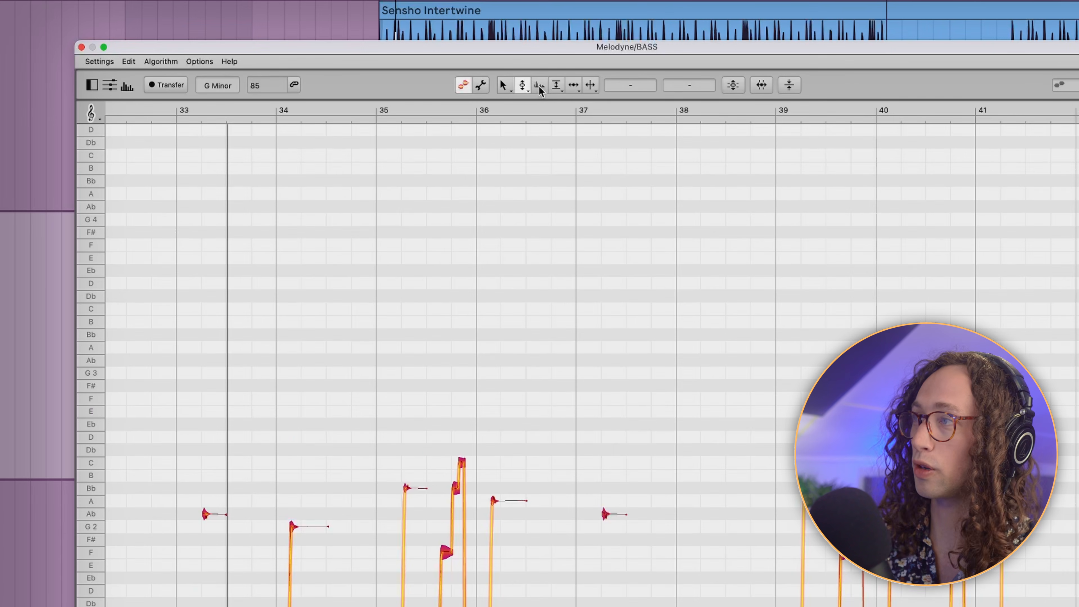
{"action": "left_click", "coordinate": [539, 85]}
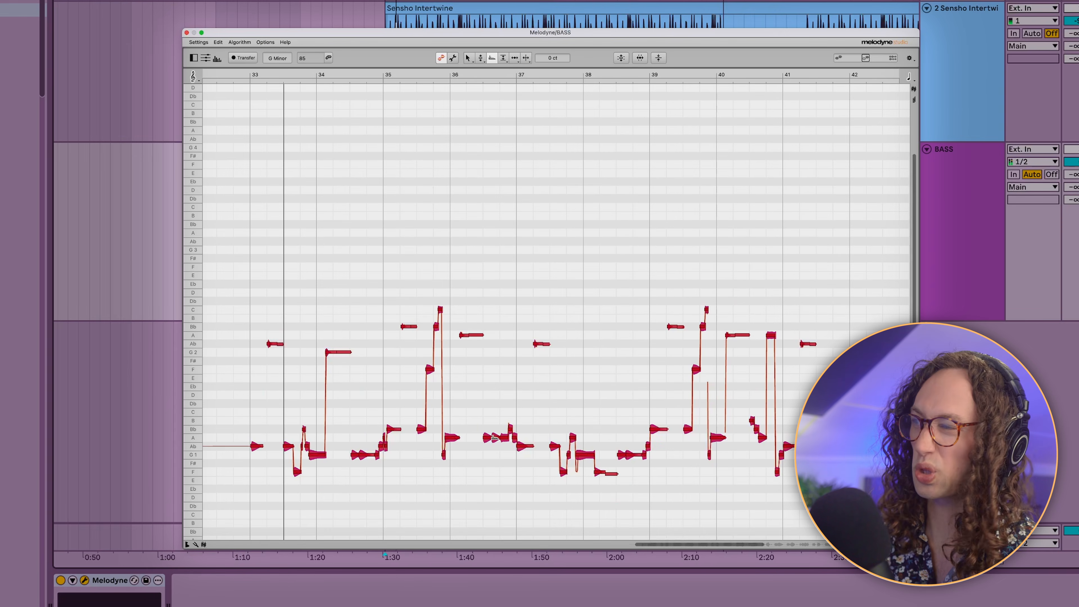
{"action": "left_click_drag", "start_coordinate": [495, 437], "coordinate": [494, 403]}
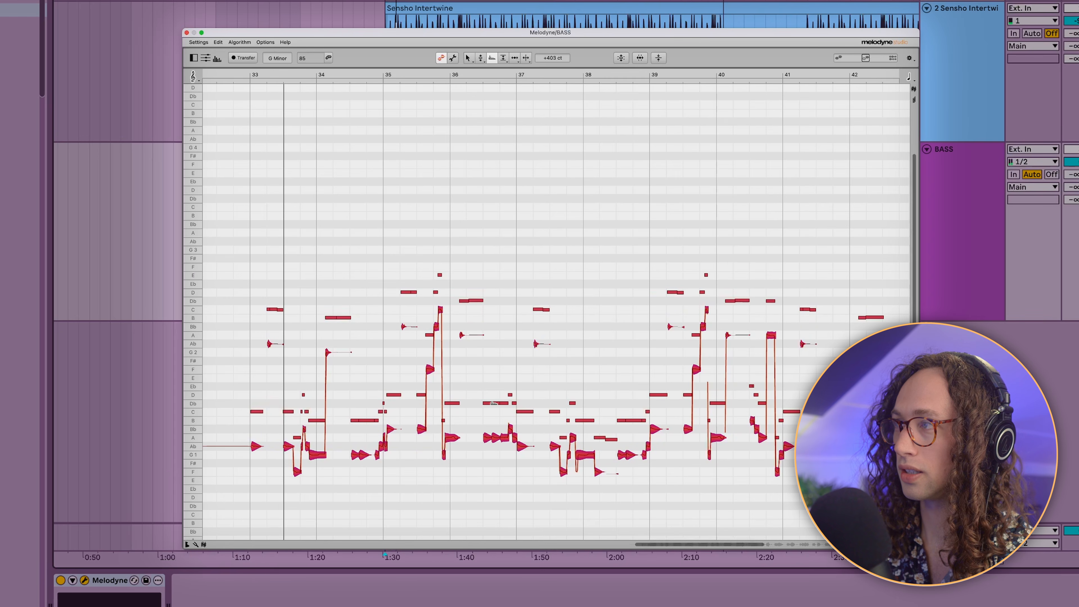
{"action": "key", "text": "space"}
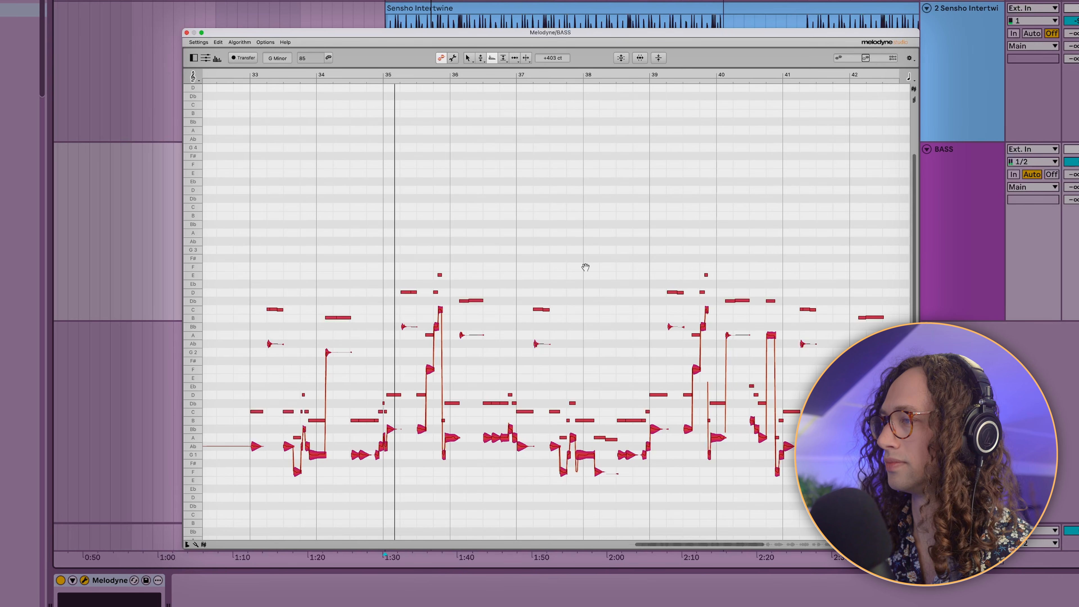
Step: Compare the bass with and without the formant shift by undoing and redoing it, and leave the shift undone
{"action": "key", "text": "super+z"}
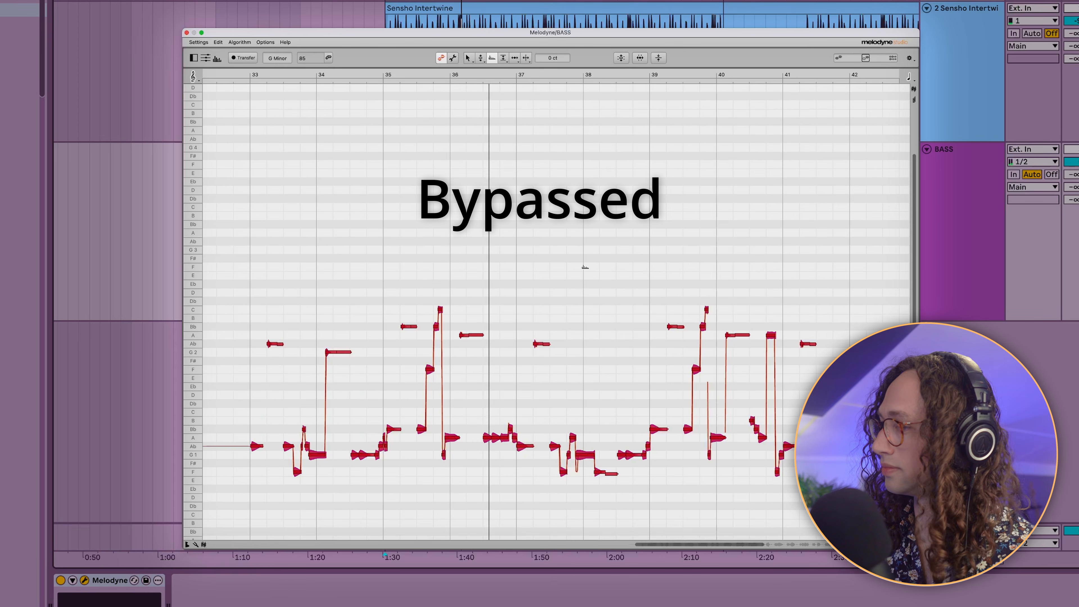
{"action": "key", "text": "super+shift+z"}
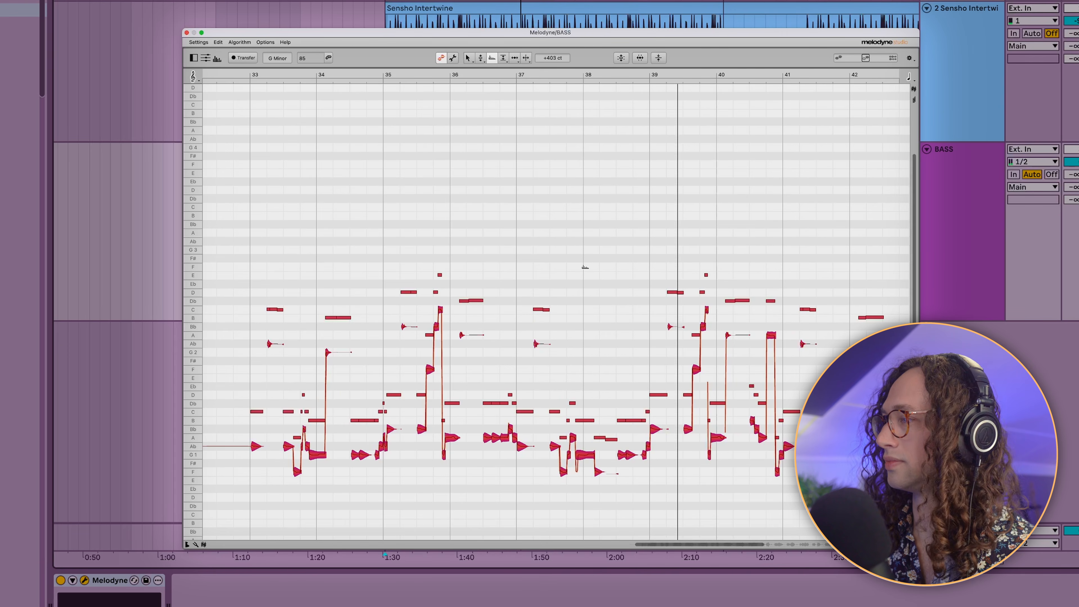
{"action": "key", "text": "super+z"}
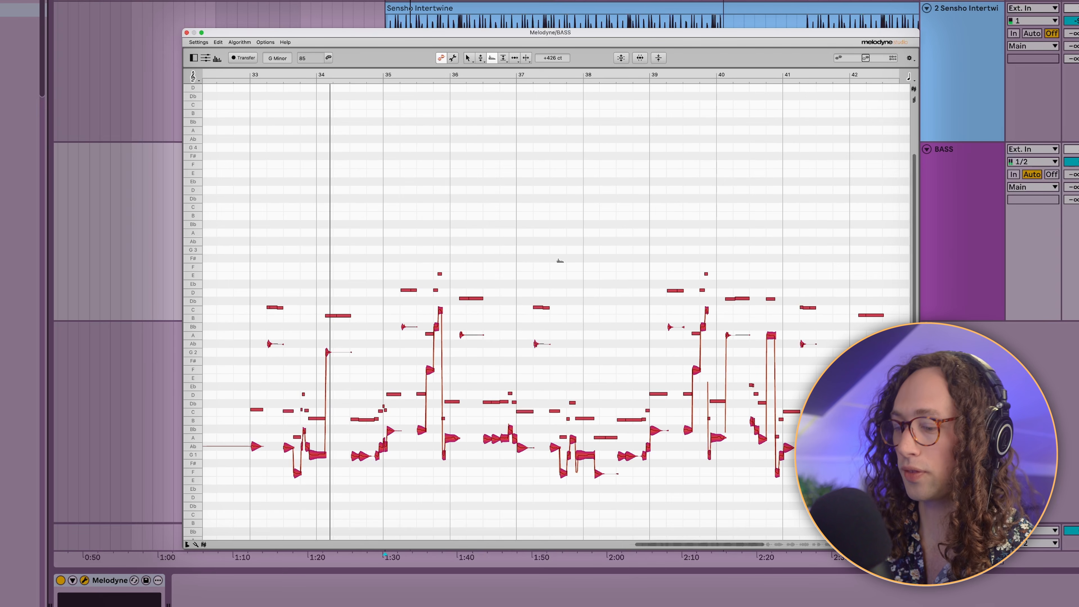
{"action": "key", "text": "super+z"}
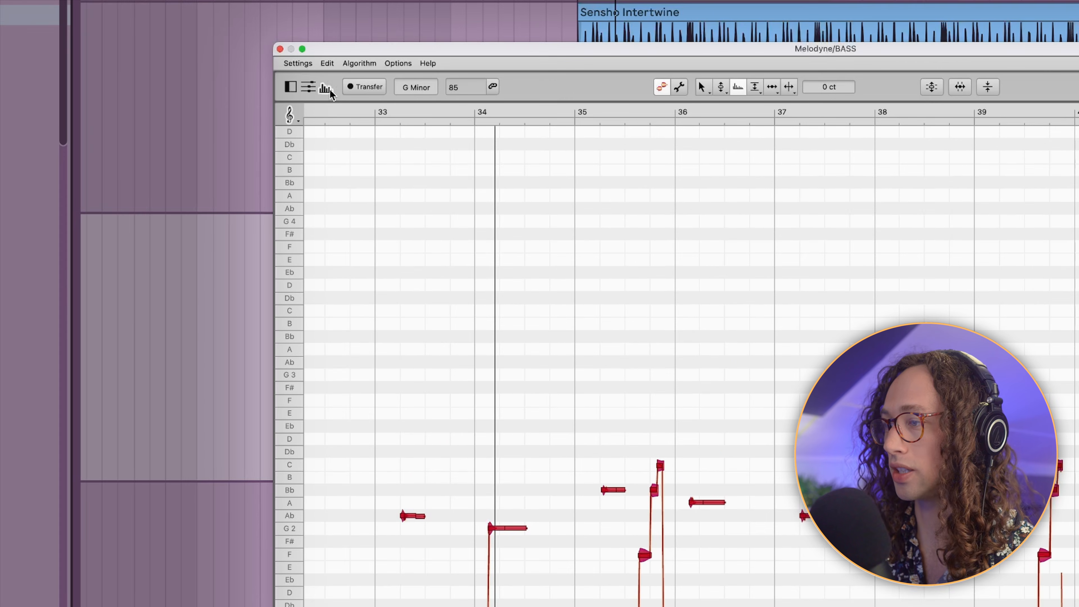
Step: Open Melodyne's Sound Editor on the harmonics spectrum and select harmonics 2 to 9
{"action": "left_click", "coordinate": [221, 61]}
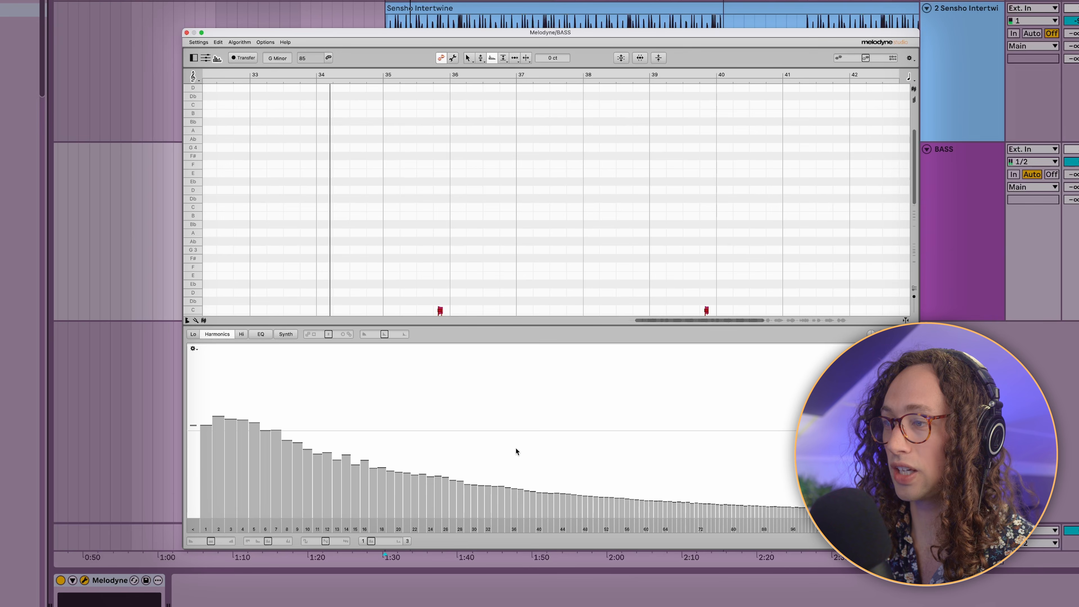
{"action": "scroll", "coordinate": [471, 218], "scroll_direction": "down", "scroll_amount": 10}
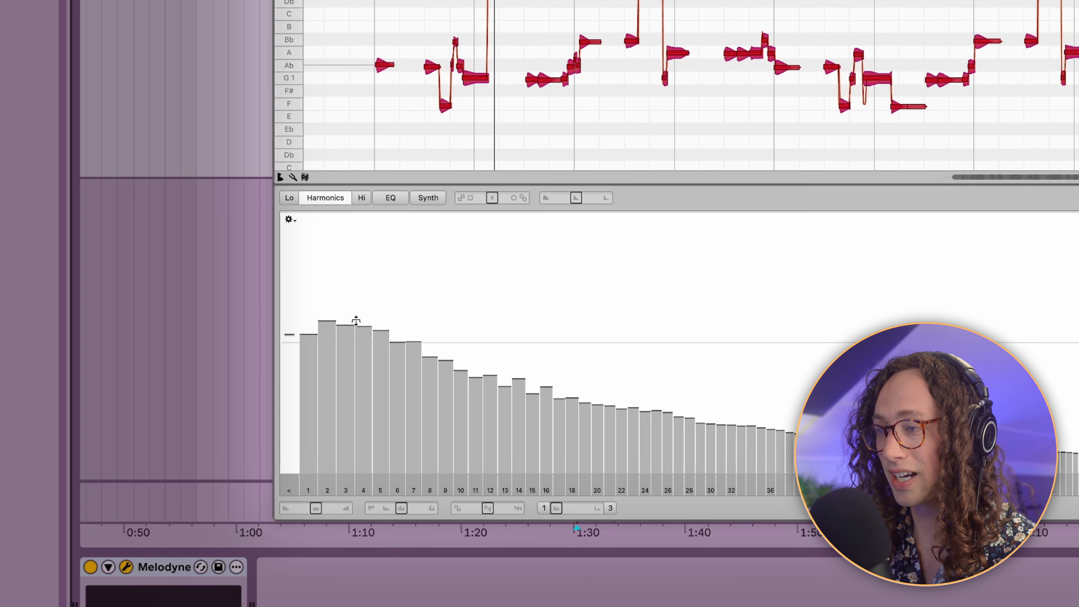
{"action": "left_click_drag", "start_coordinate": [327, 283], "coordinate": [451, 433]}
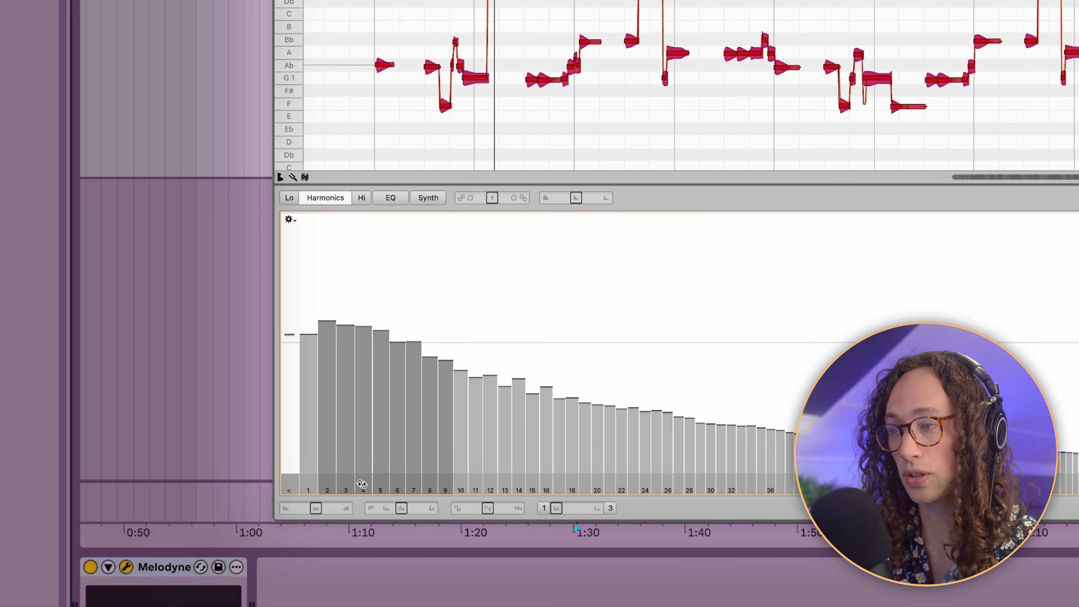
Step: Try shifting the formants of harmonics 2 to 9 down and up, and reset the harmonics spectrum
{"action": "left_click_drag", "start_coordinate": [362, 484], "coordinate": [336, 499]}
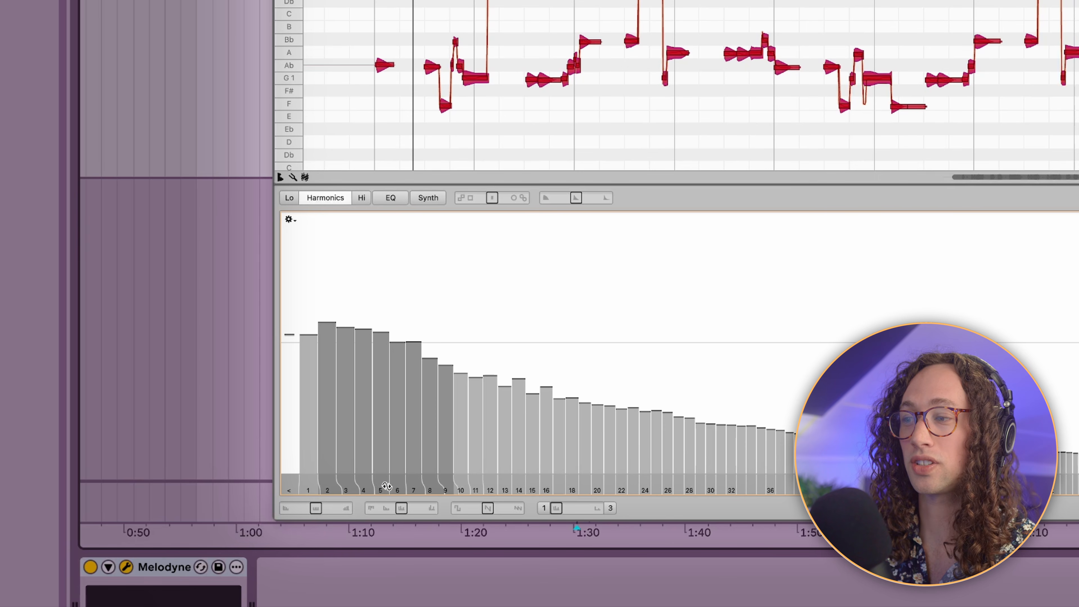
{"action": "left_click_drag", "start_coordinate": [386, 486], "coordinate": [414, 487]}
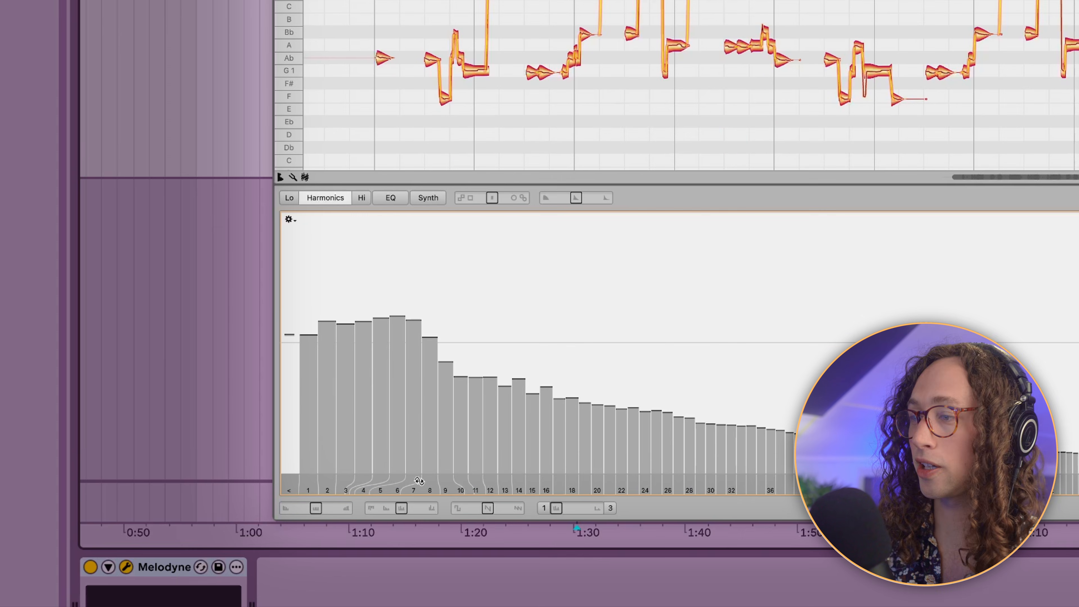
{"action": "right_click", "coordinate": [281, 523]}
{"action": "left_click", "coordinate": [449, 491]}
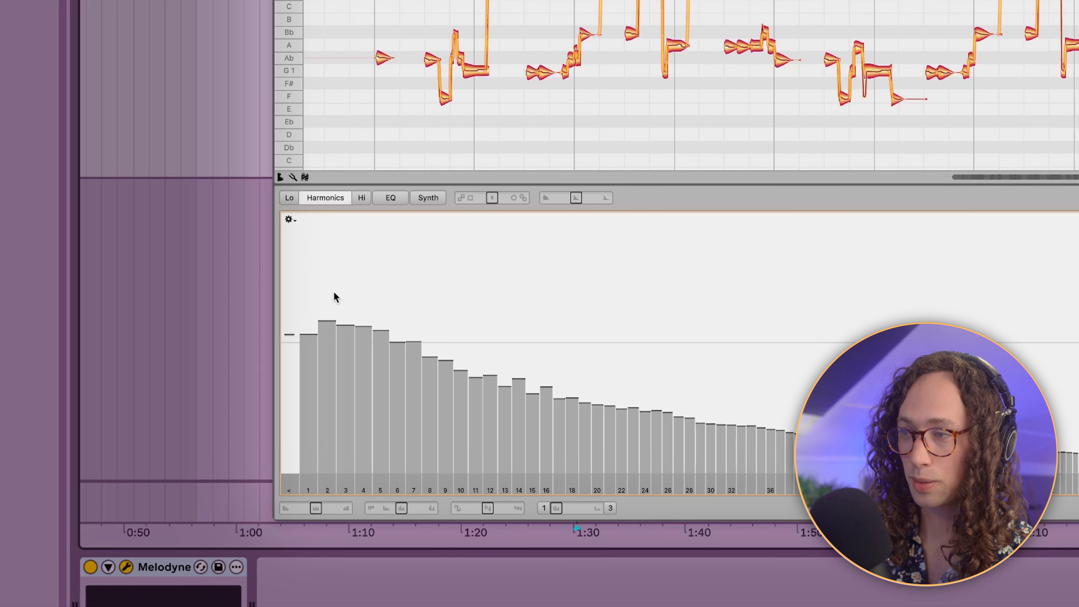
Step: Select harmonics 2 to 4, boost them by about 9 dB during playback and lower them to just below harmonic 1
{"action": "left_click_drag", "start_coordinate": [322, 291], "coordinate": [367, 347]}
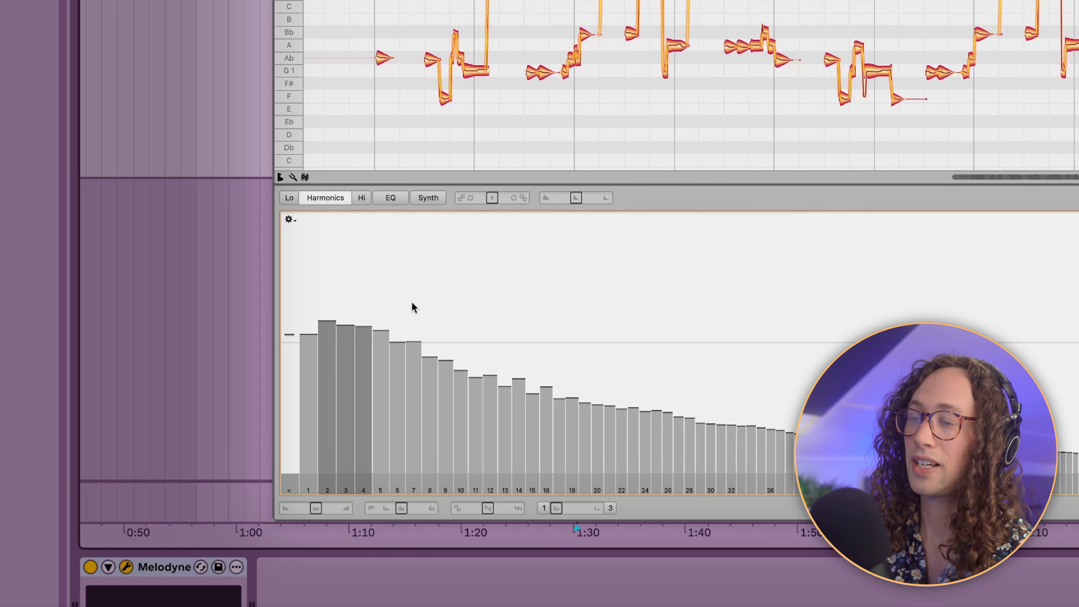
{"action": "key", "text": "space"}
{"action": "left_click_drag", "start_coordinate": [361, 326], "coordinate": [370, 300]}
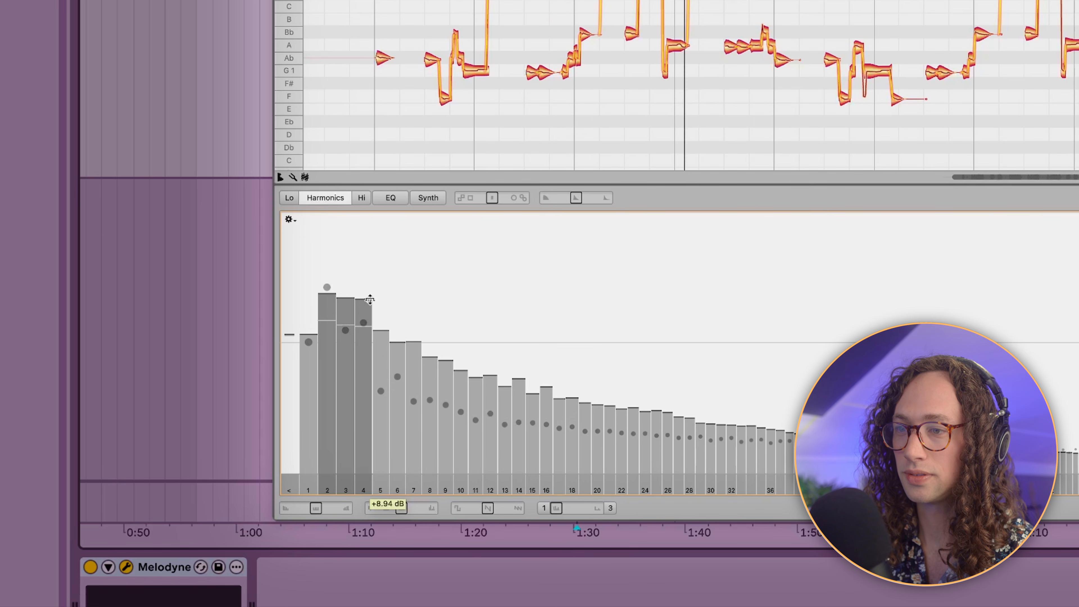
{"action": "left_click_drag", "start_coordinate": [370, 300], "coordinate": [368, 343]}
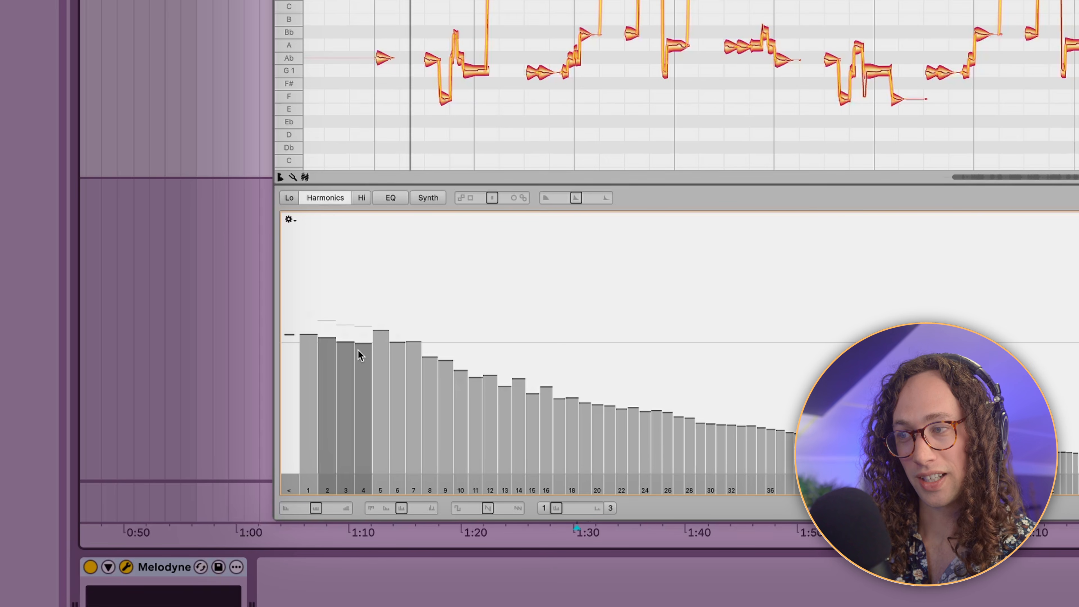
Step: Raise harmonic 1 slightly above harmonic 2, and reselect harmonics 2 to 4 to readjust their level
{"action": "left_click_drag", "start_coordinate": [310, 338], "coordinate": [307, 324]}
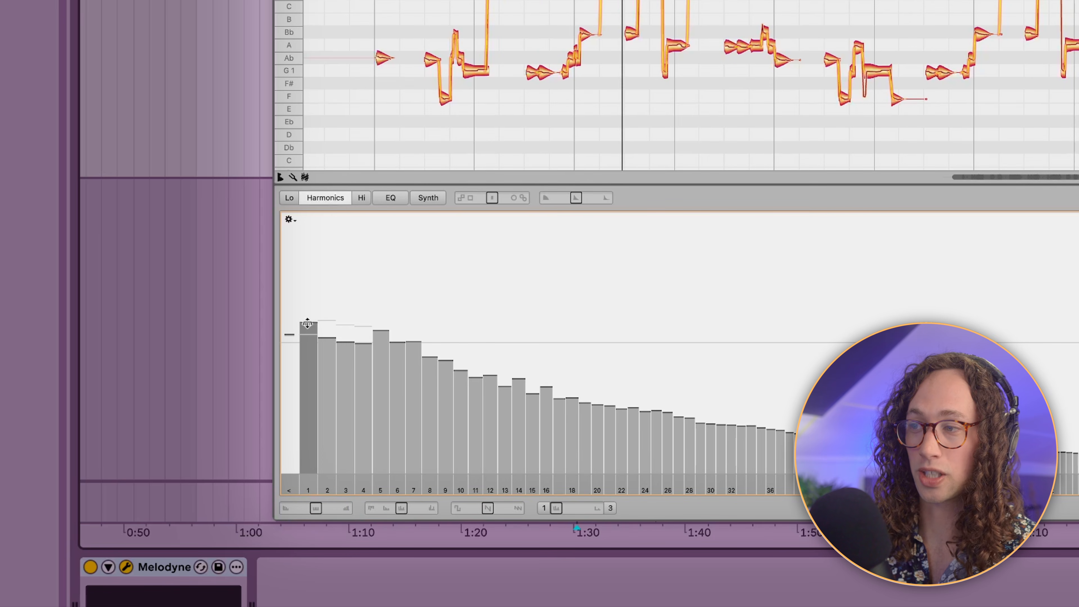
{"action": "mouse_move", "coordinate": [309, 324]}
{"action": "left_mouse_down"}
{"action": "mouse_move", "coordinate": [309, 315]}
{"action": "mouse_move", "coordinate": [310, 328]}
{"action": "left_mouse_up"}
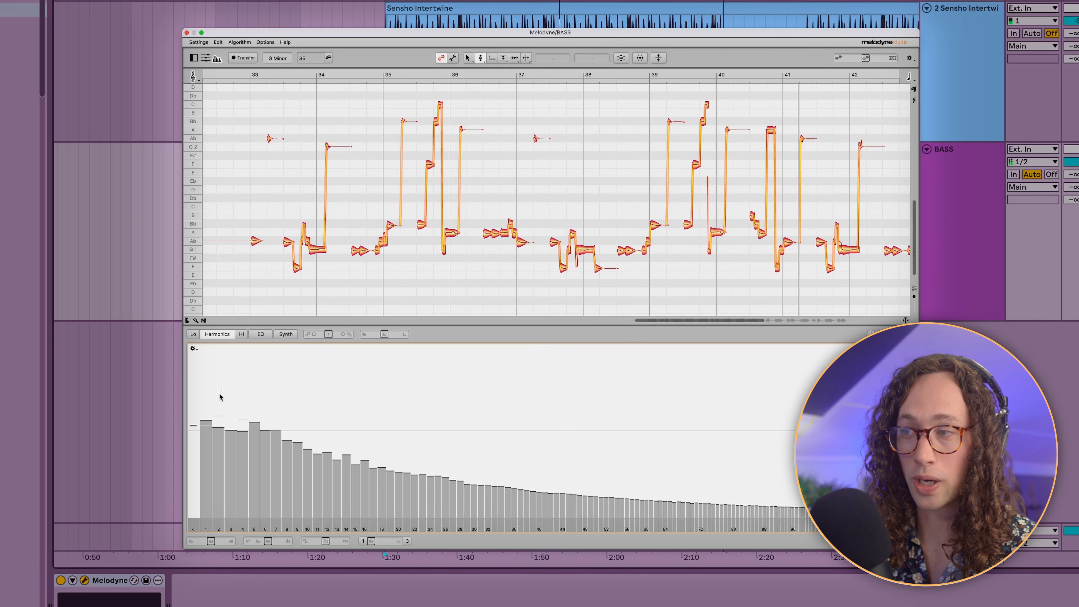
{"action": "left_click_drag", "start_coordinate": [222, 393], "coordinate": [237, 438]}
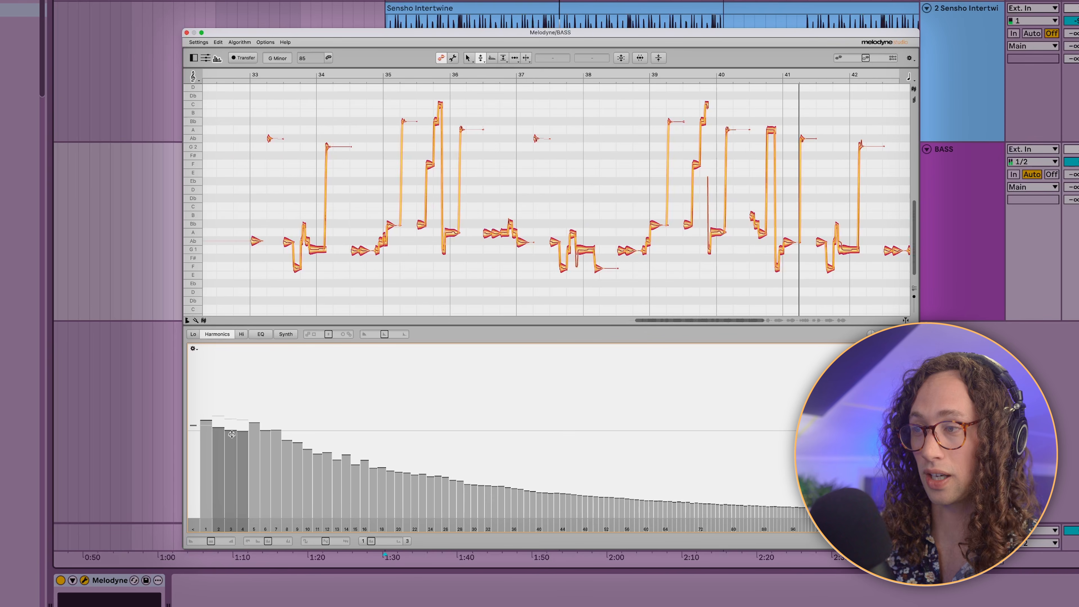
{"action": "mouse_move", "coordinate": [232, 438]}
{"action": "left_mouse_down"}
{"action": "mouse_move", "coordinate": [228, 522]}
{"action": "mouse_move", "coordinate": [225, 353]}
{"action": "mouse_move", "coordinate": [237, 419]}
{"action": "left_mouse_up"}
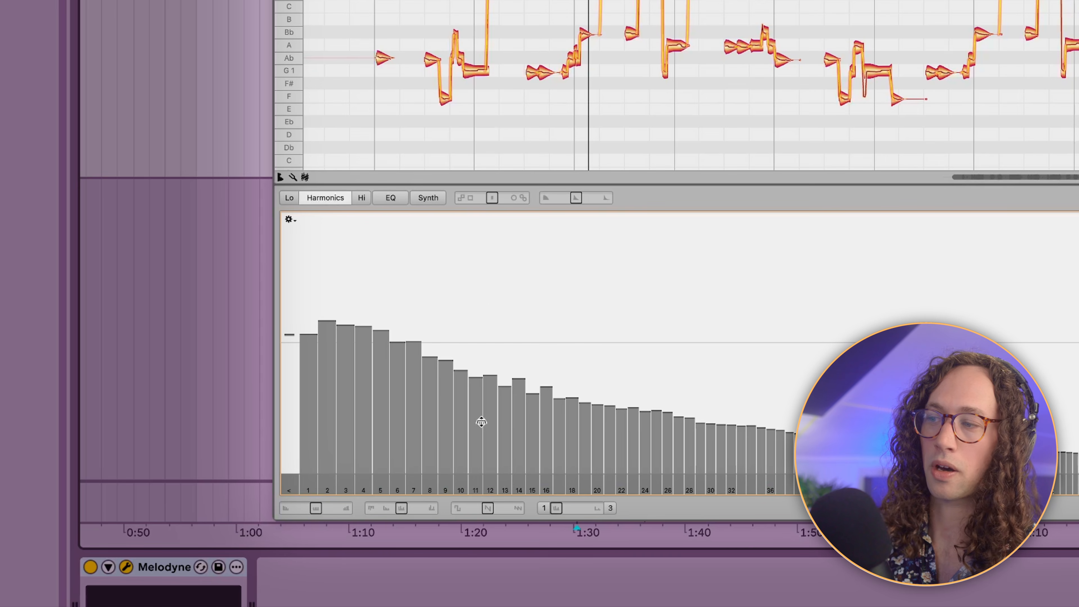
Step: Shift the formants of all harmonics by about +823 ct, and raise harmonic 1 slightly above harmonic 2
{"action": "left_click_drag", "start_coordinate": [437, 484], "coordinate": [479, 488]}
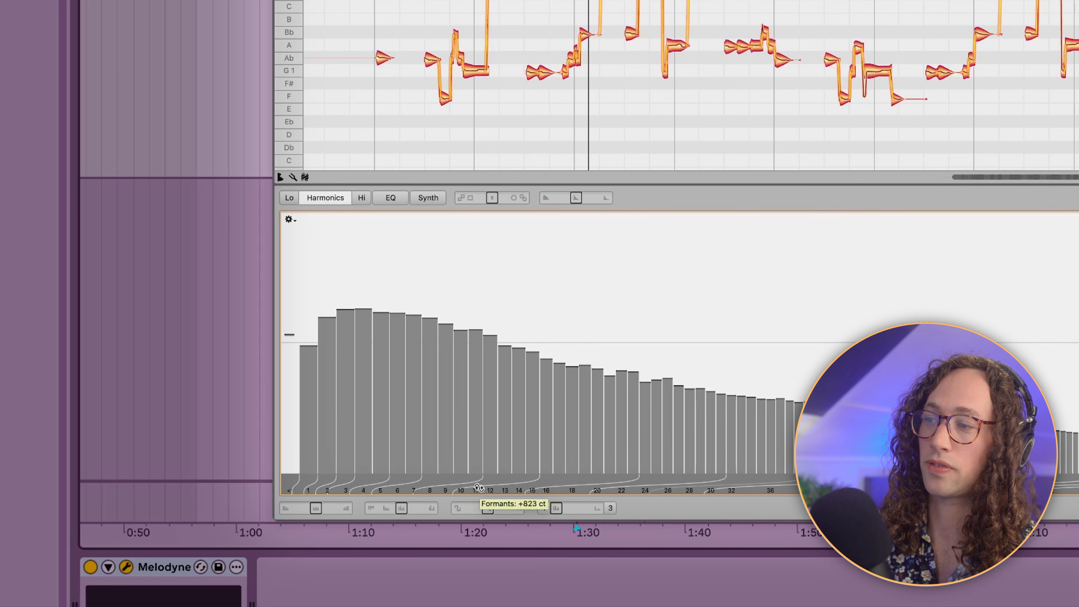
{"action": "key", "text": "space"}
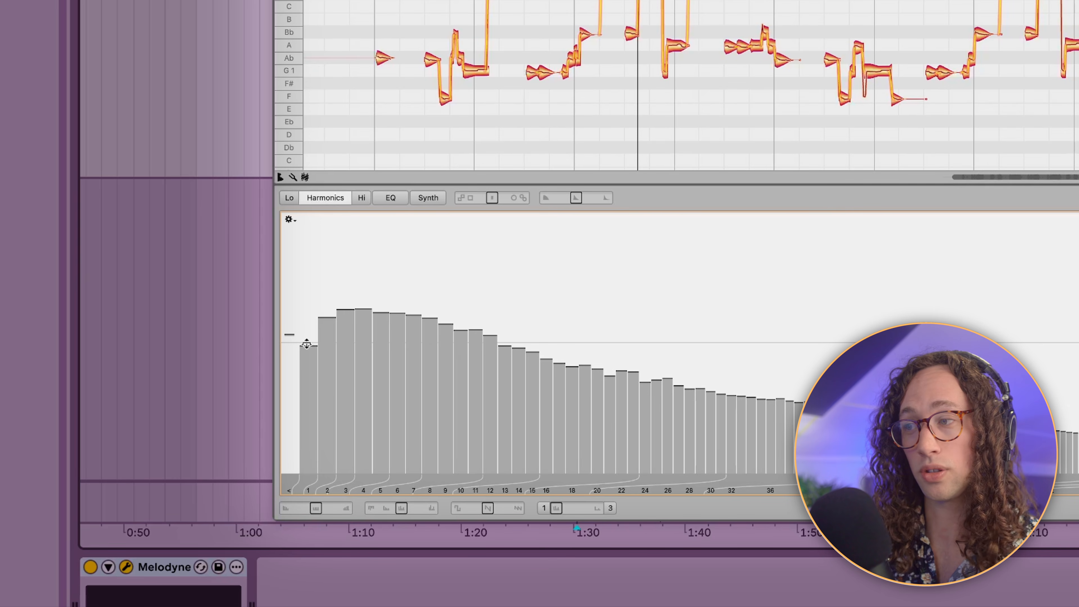
{"action": "left_click_drag", "start_coordinate": [307, 343], "coordinate": [307, 346]}
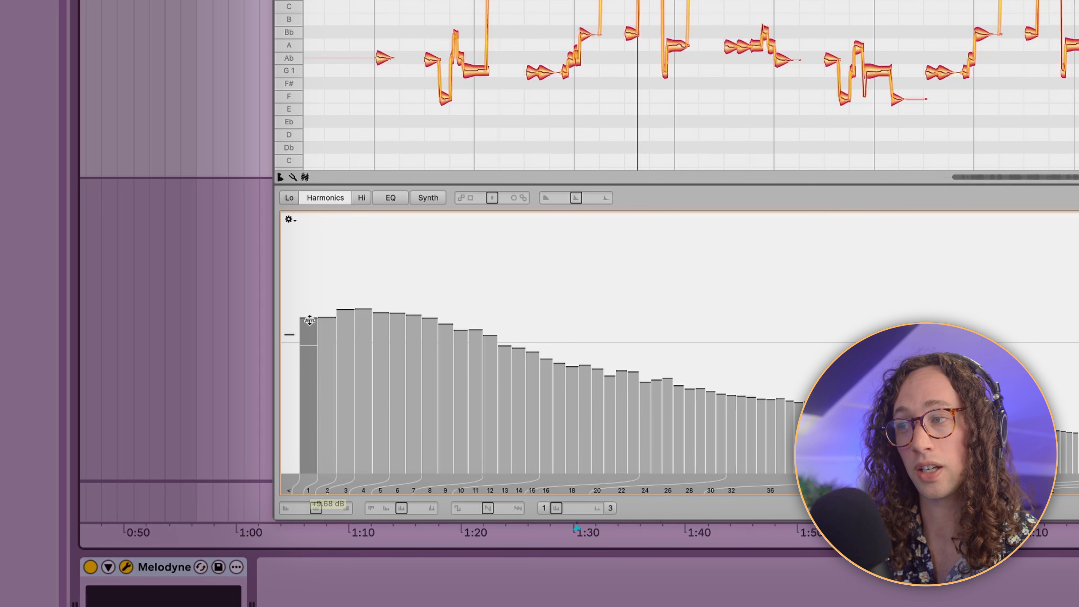
{"action": "left_click_drag", "start_coordinate": [309, 321], "coordinate": [311, 317]}
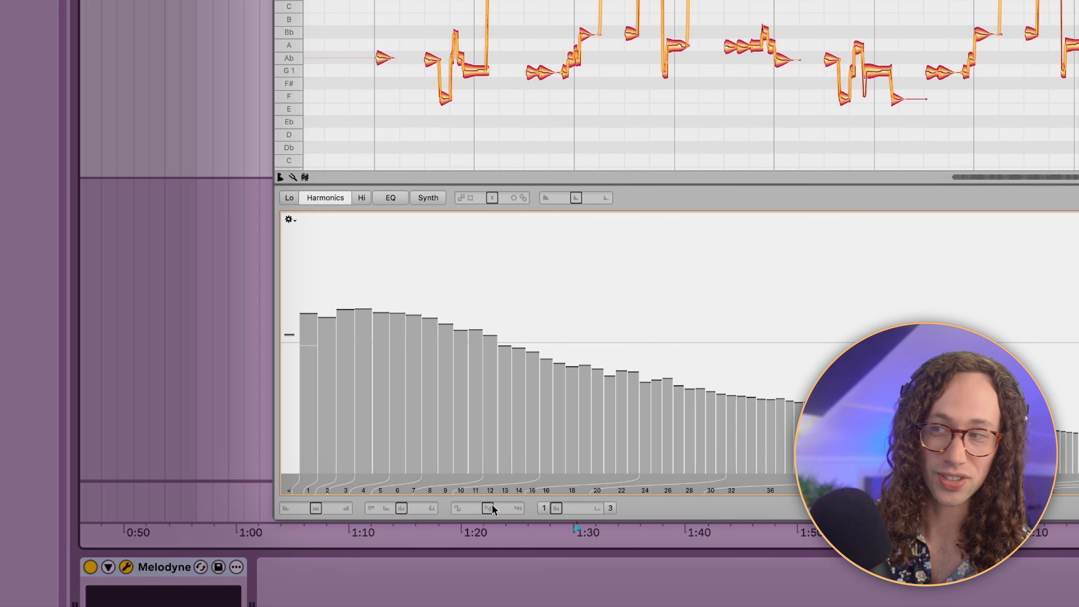
Step: Reset all Sound Editor changes to the bass harmonics
{"action": "mouse_move", "coordinate": [491, 505]}
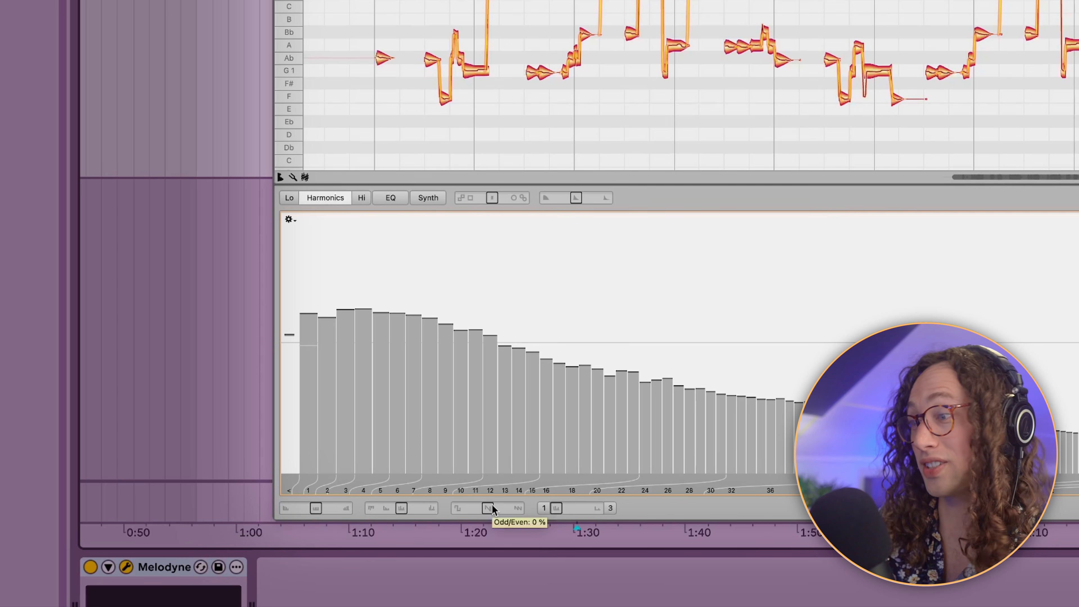
{"action": "right_click", "coordinate": [392, 483]}
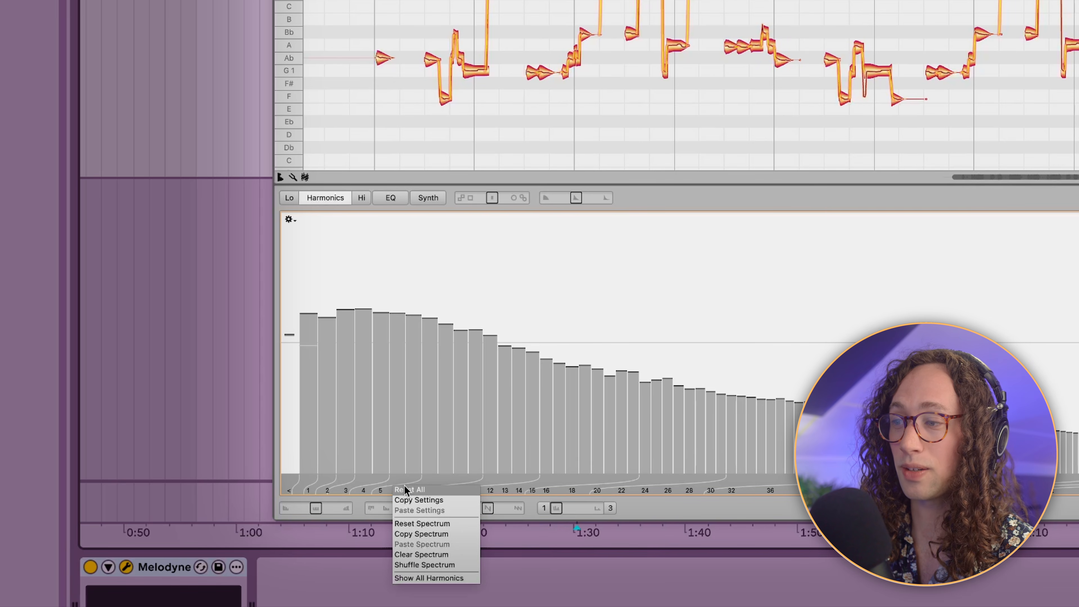
{"action": "left_click", "coordinate": [404, 489]}
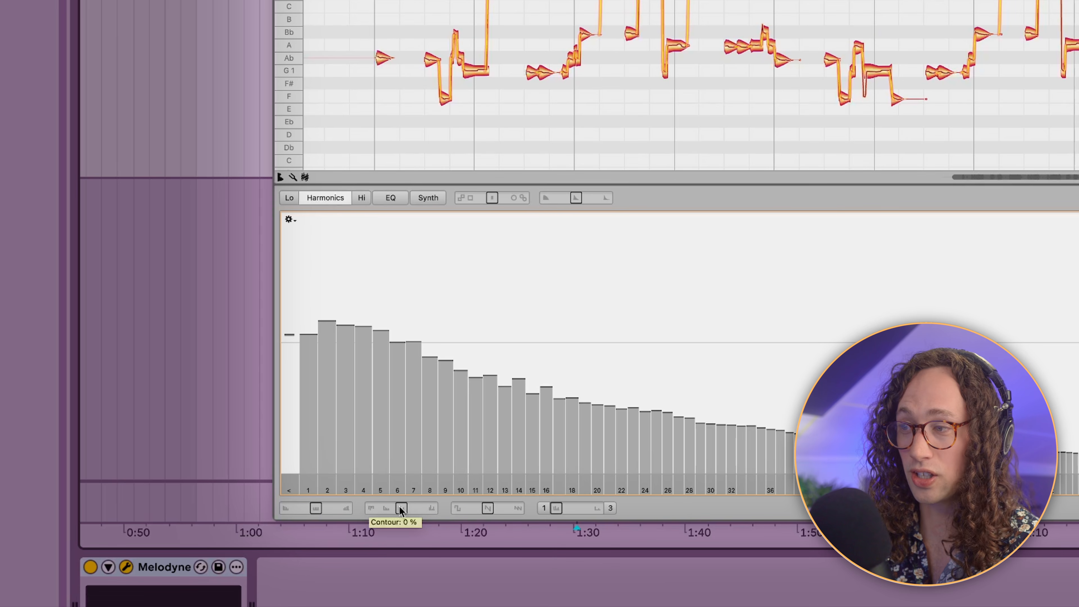
Step: Try a Contour of +85 %, and settle it slightly below zero to smooth the harmonics
{"action": "left_click_drag", "start_coordinate": [400, 507], "coordinate": [427, 503]}
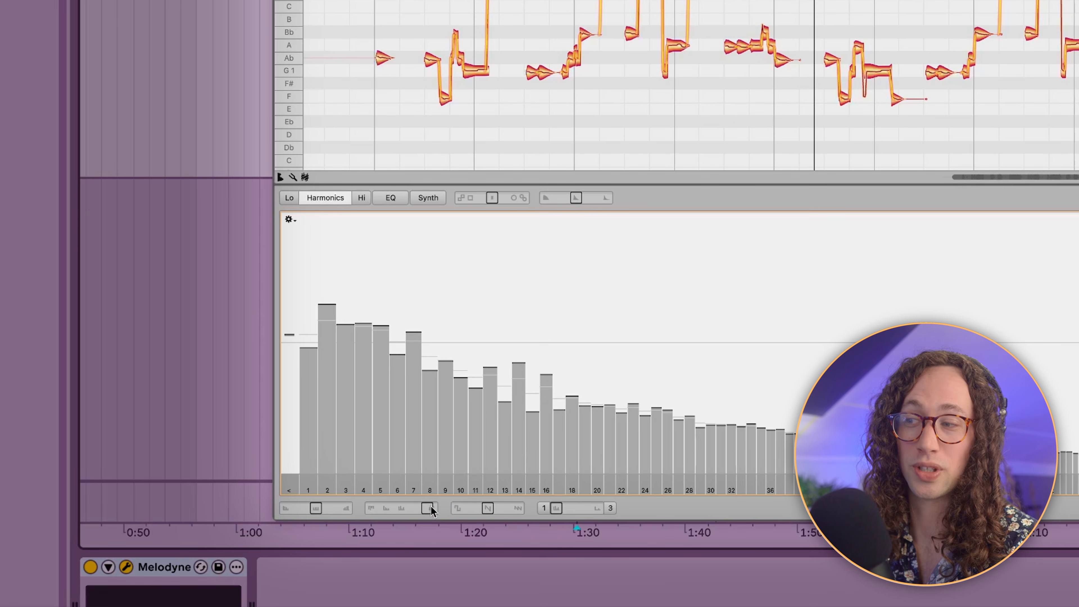
{"action": "mouse_move", "coordinate": [427, 508]}
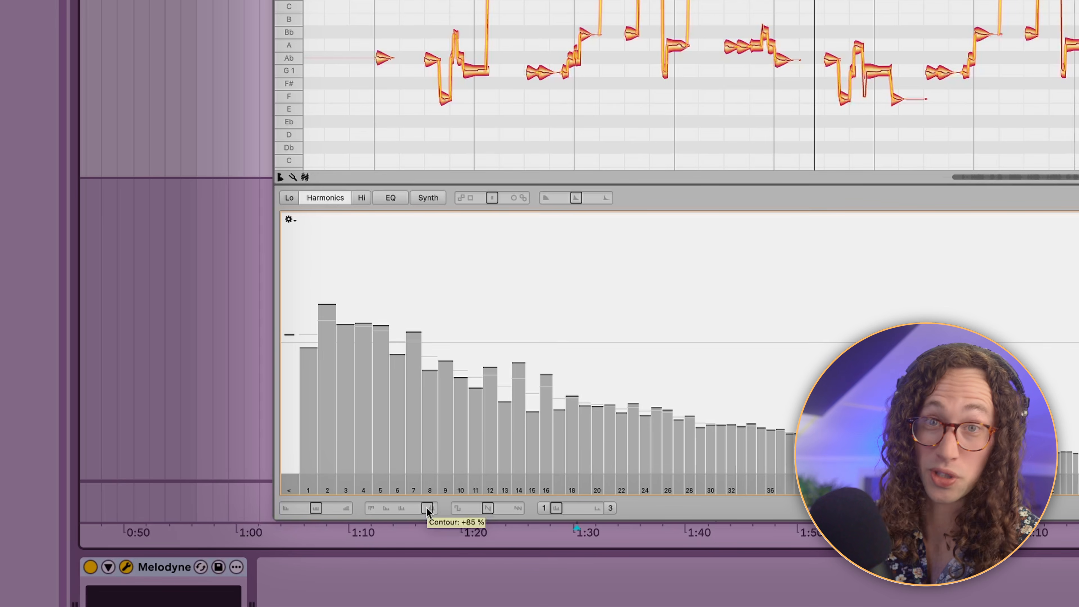
{"action": "left_click_drag", "start_coordinate": [427, 507], "coordinate": [398, 514]}
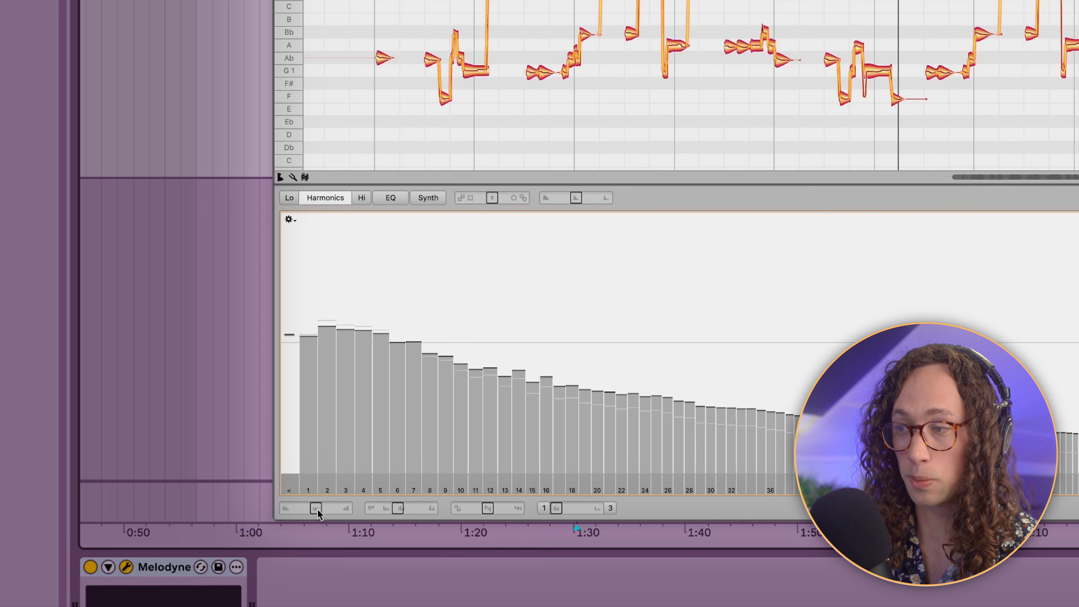
Step: Start playback and raise Brilliance slightly above zero to lift the upper harmonics
{"action": "key", "text": "space"}
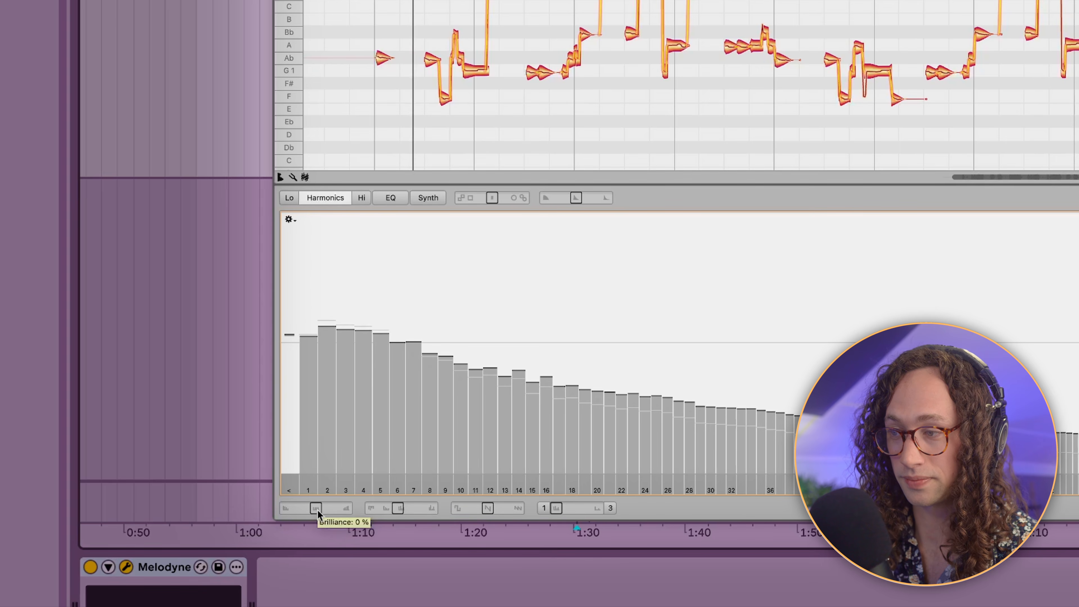
{"action": "left_click_drag", "start_coordinate": [318, 507], "coordinate": [321, 506]}
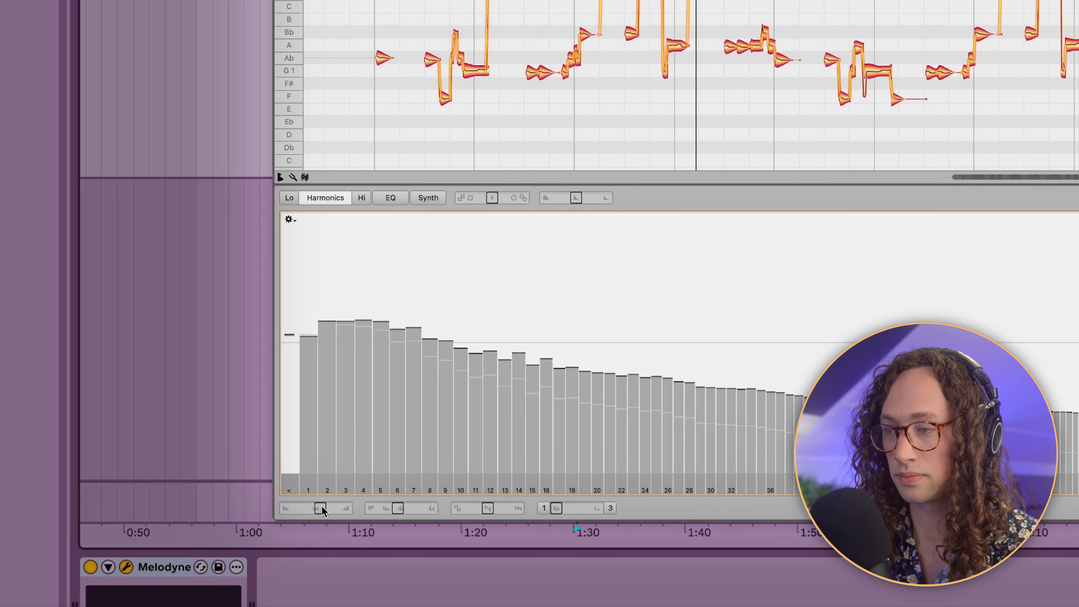